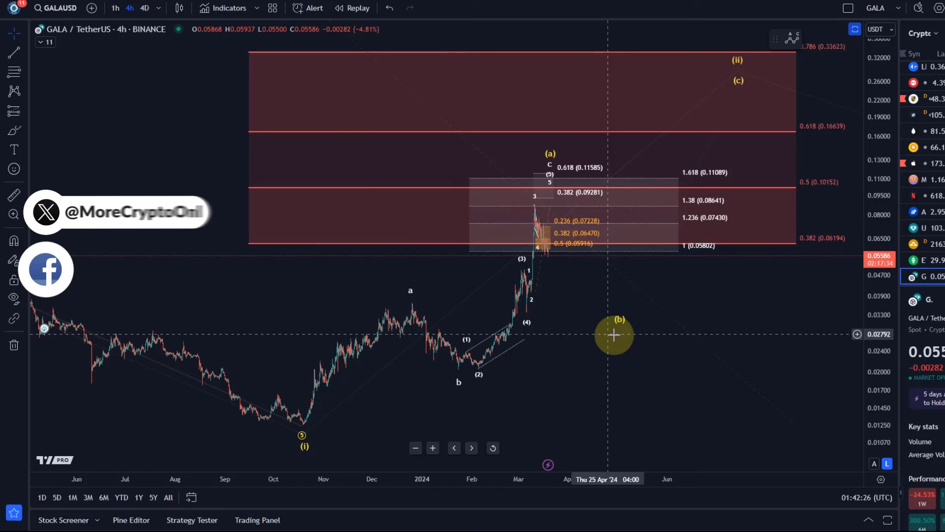
Step: Shift the Elliott count's (b) point right, then slightly back left, and pan the chart
mouse_move(627, 319)
left_mouse_down()
mouse_move(650, 316)
mouse_move(633, 320)
left_mouse_up()
mouse_move(544, 384)
left_mouse_down()
mouse_move(517, 369)
mouse_move(487, 249)
left_mouse_up()
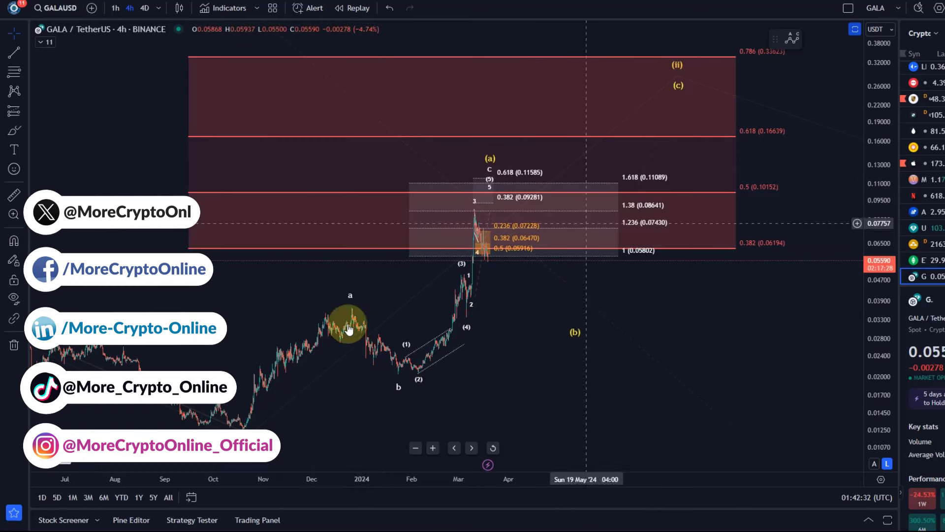
left_click_drag(582, 365, 464, 374)
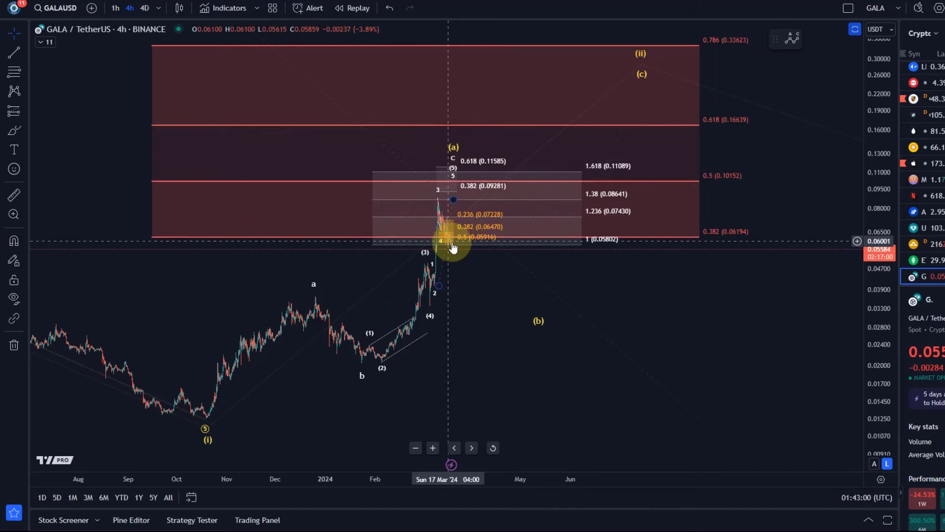
Step: Select the Elliott wave count and raise its (b) point to about 0.03678
left_click(541, 323)
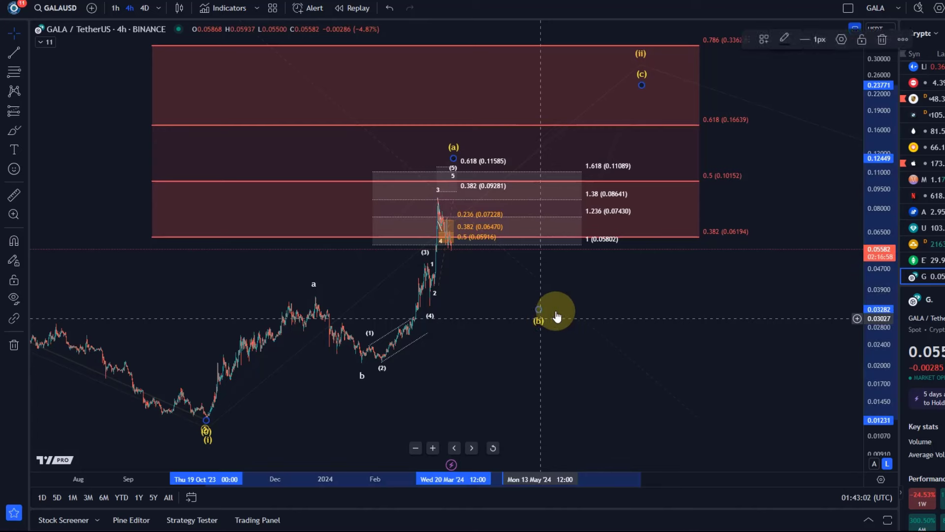
left_click_drag(537, 302, 535, 294)
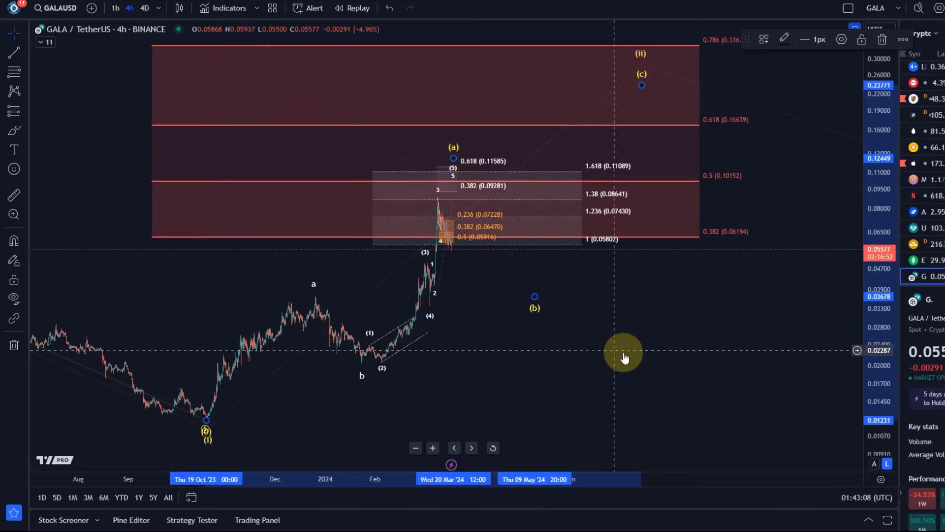
left_click_drag(661, 318, 623, 329)
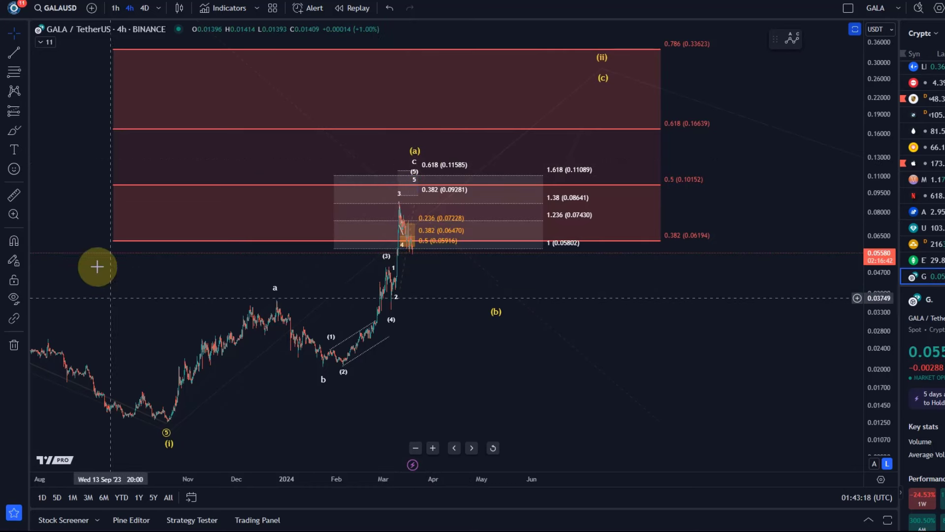
left_click(14, 138)
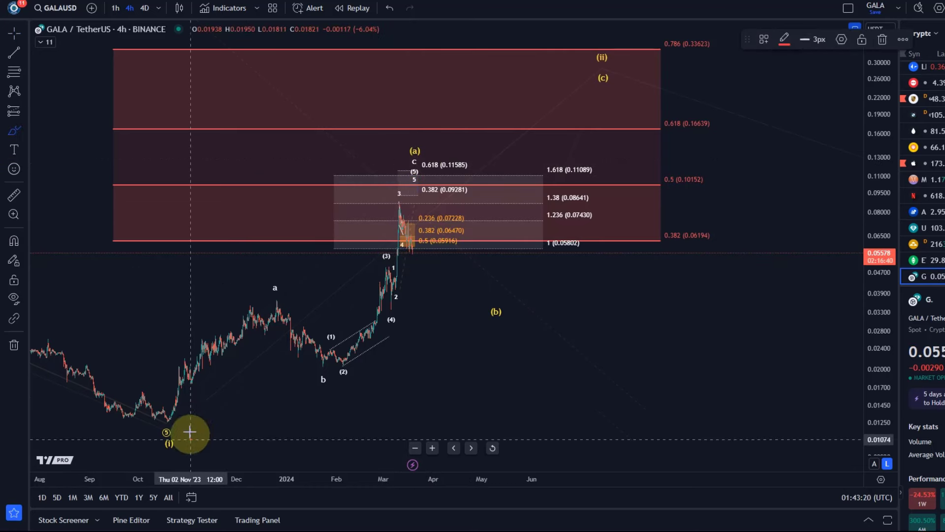
mouse_move(191, 437)
left_mouse_down()
mouse_move(226, 331)
mouse_move(268, 326)
mouse_move(323, 369)
mouse_move(425, 191)
left_mouse_up()
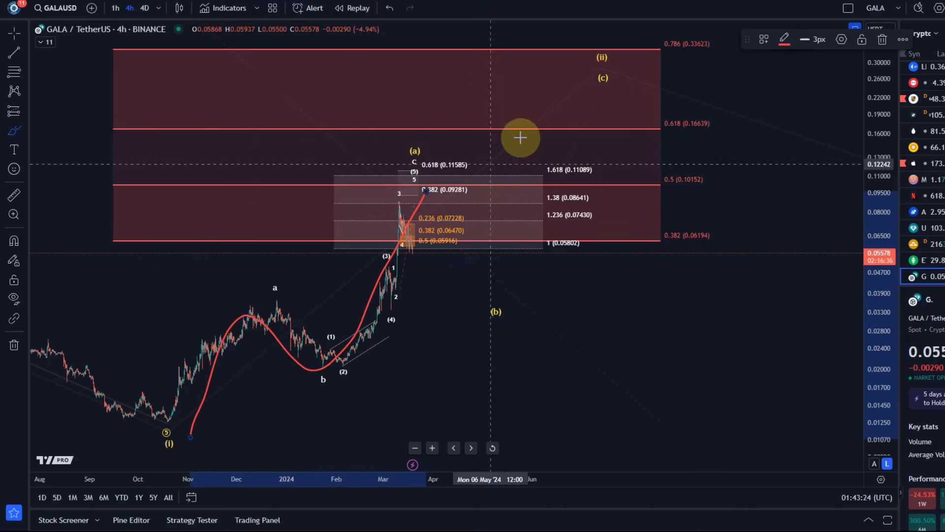
mouse_move(610, 62)
left_mouse_down()
mouse_move(437, 106)
mouse_move(412, 134)
left_mouse_up()
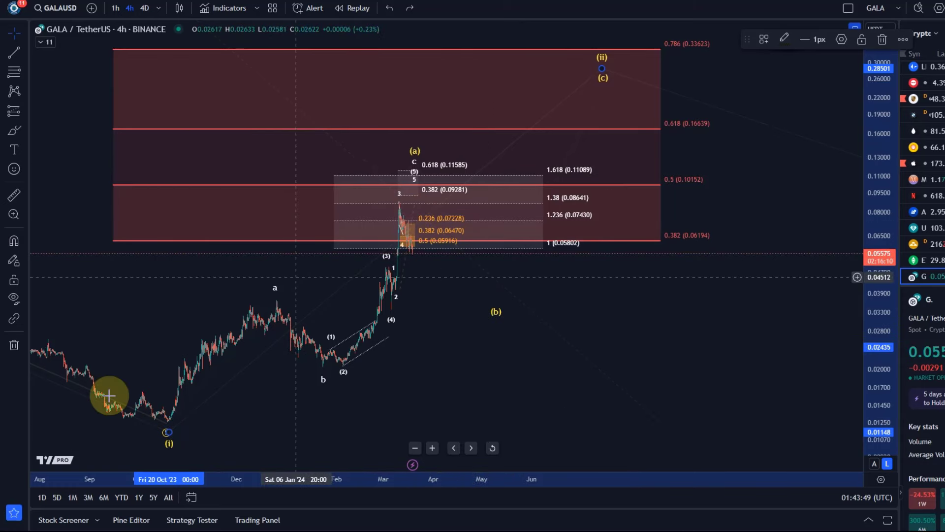
left_click(17, 144)
left_click(43, 185)
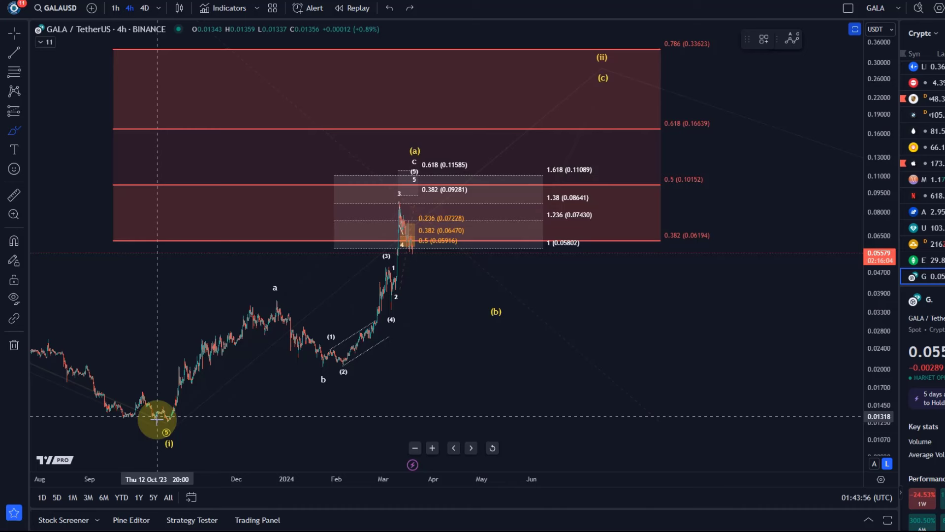
mouse_move(156, 418)
left_mouse_down()
mouse_move(281, 281)
mouse_move(313, 357)
mouse_move(408, 180)
left_mouse_up()
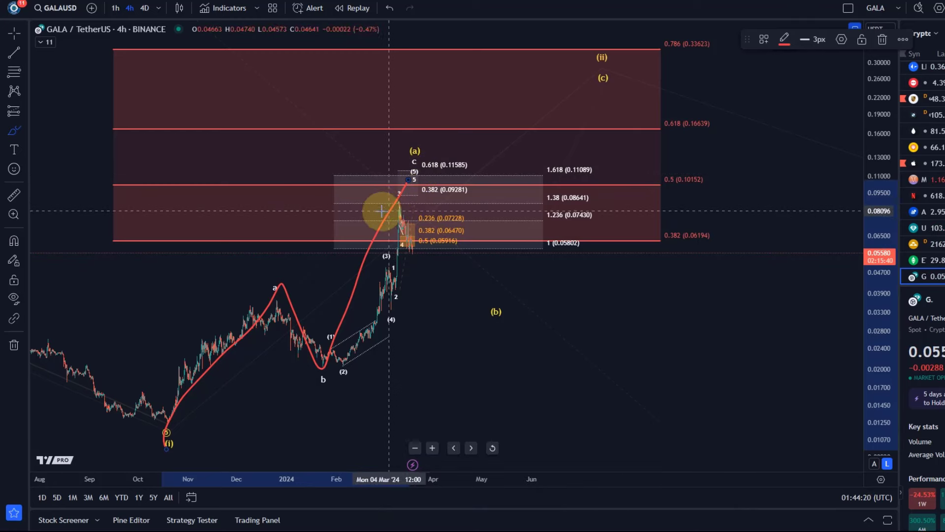
left_click(385, 9)
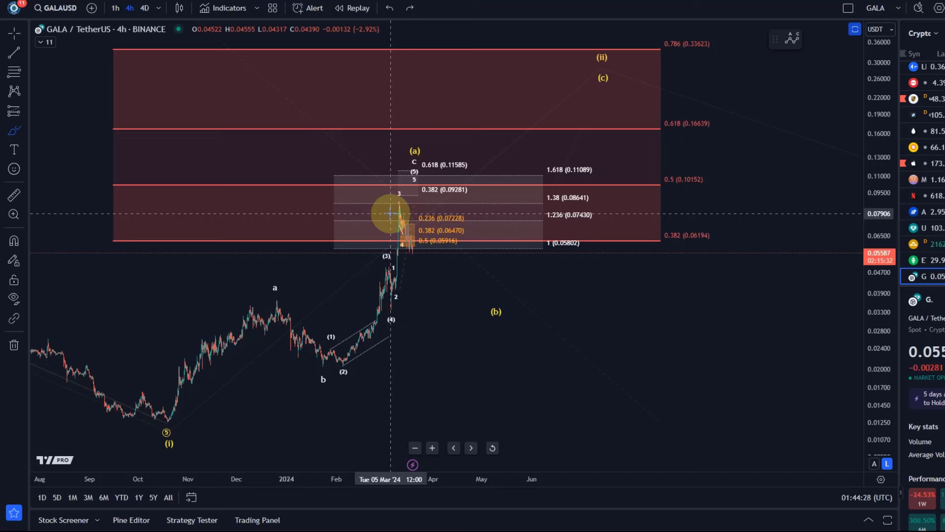
mouse_move(636, 44)
left_mouse_down()
mouse_move(459, 143)
mouse_move(495, 77)
left_mouse_up()
left_click_drag(553, 44, 597, 59)
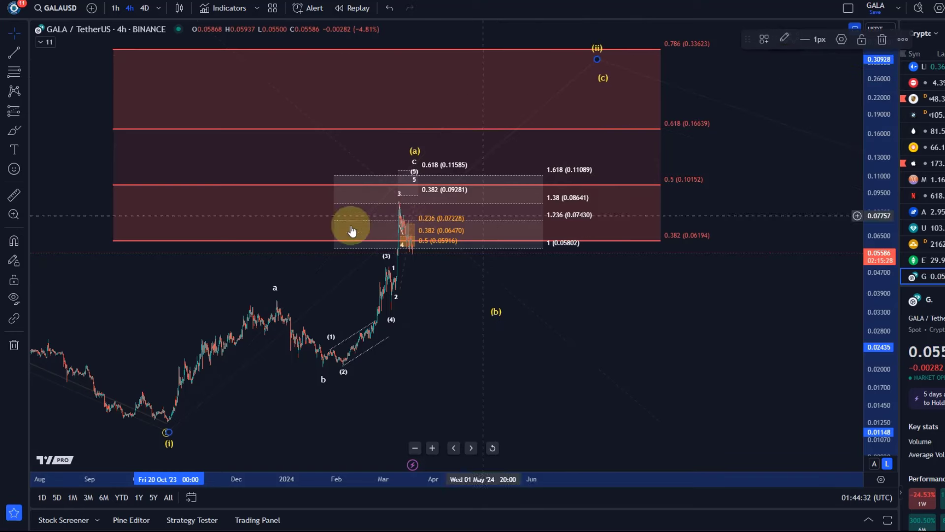
left_click(731, 452)
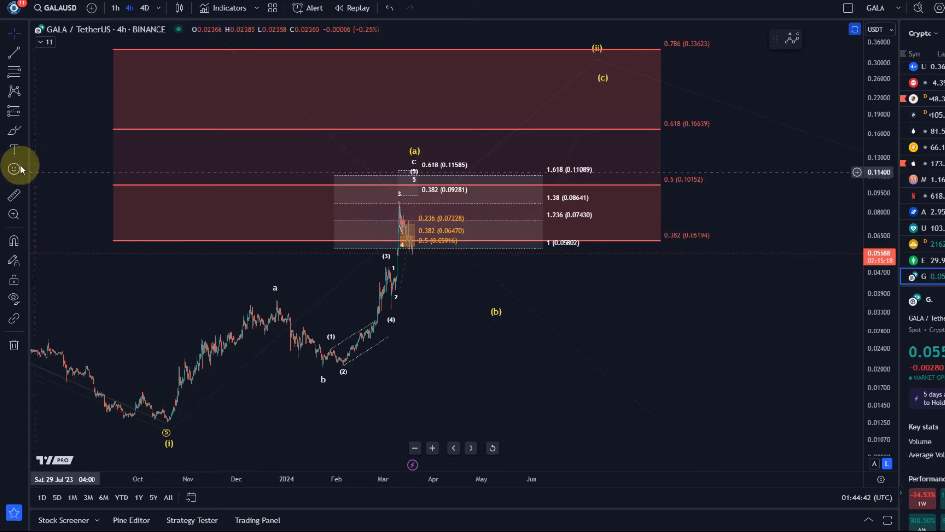
left_click(14, 130)
mouse_move(158, 421)
left_mouse_down()
mouse_move(262, 320)
mouse_move(361, 370)
mouse_move(432, 190)
mouse_move(415, 154)
mouse_move(462, 146)
mouse_move(443, 185)
mouse_move(441, 236)
mouse_move(466, 215)
mouse_move(483, 299)
left_mouse_up()
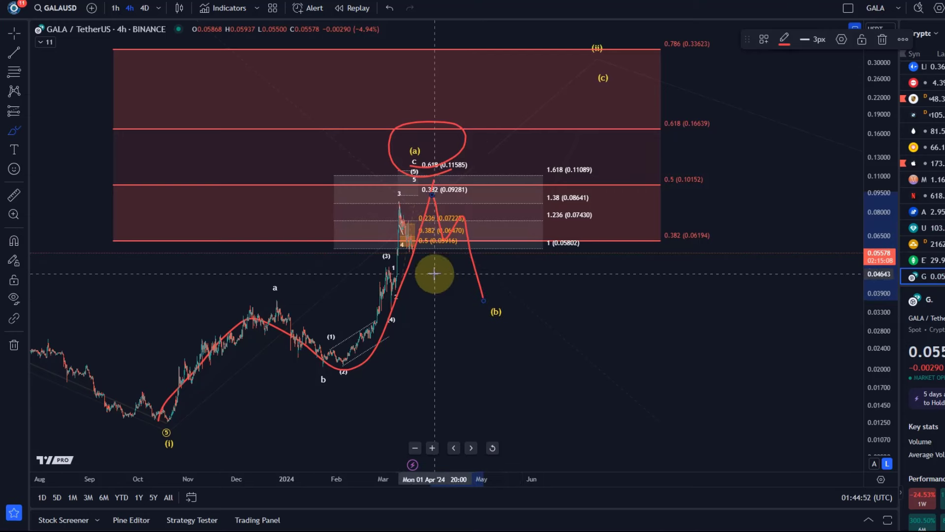
mouse_move(440, 278)
left_mouse_down()
mouse_move(573, 274)
mouse_move(593, 360)
mouse_move(449, 251)
left_mouse_up()
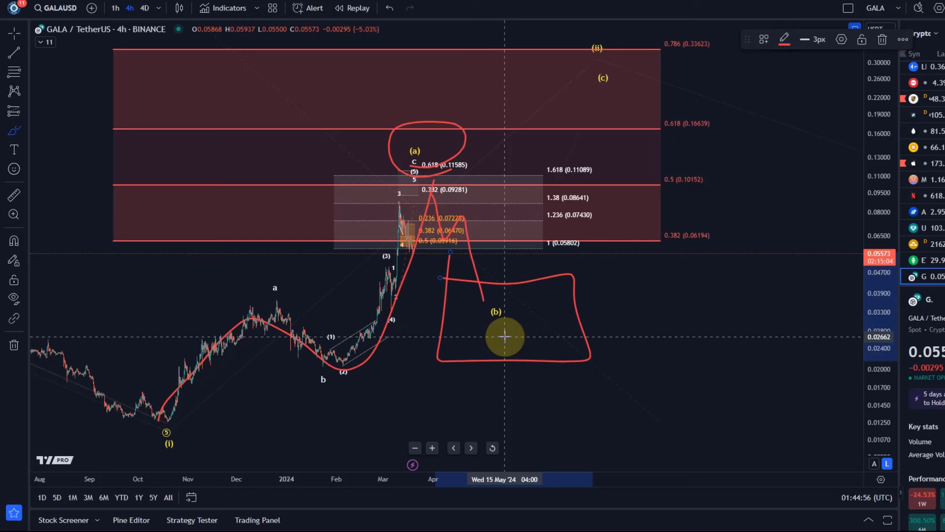
mouse_move(502, 319)
left_mouse_down()
mouse_move(515, 257)
mouse_move(547, 248)
mouse_move(671, 51)
left_mouse_up()
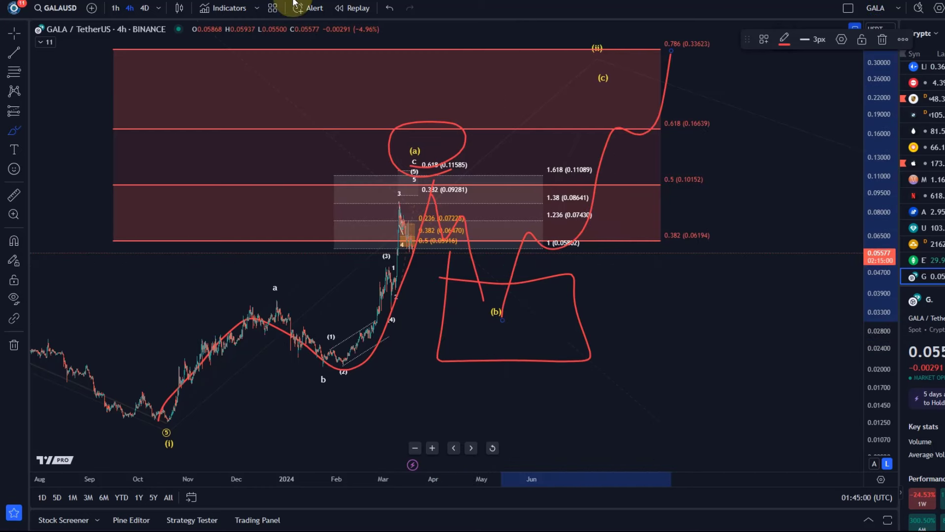
left_click(383, 13)
left_click(383, 13)
left_click(383, 14)
left_click(383, 13)
left_click(383, 13)
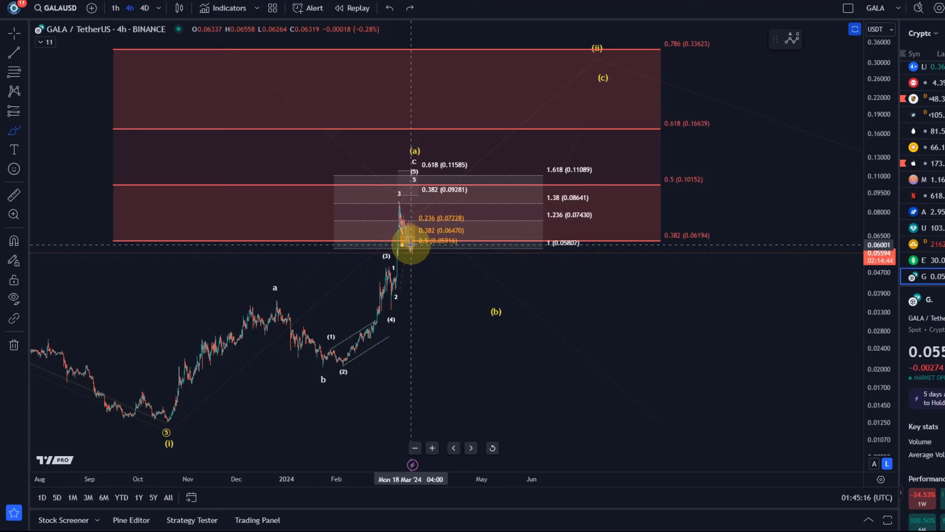
Step: Pick the Fib Retracement tool from the left toolbar for the (b) support zone
left_click(19, 64)
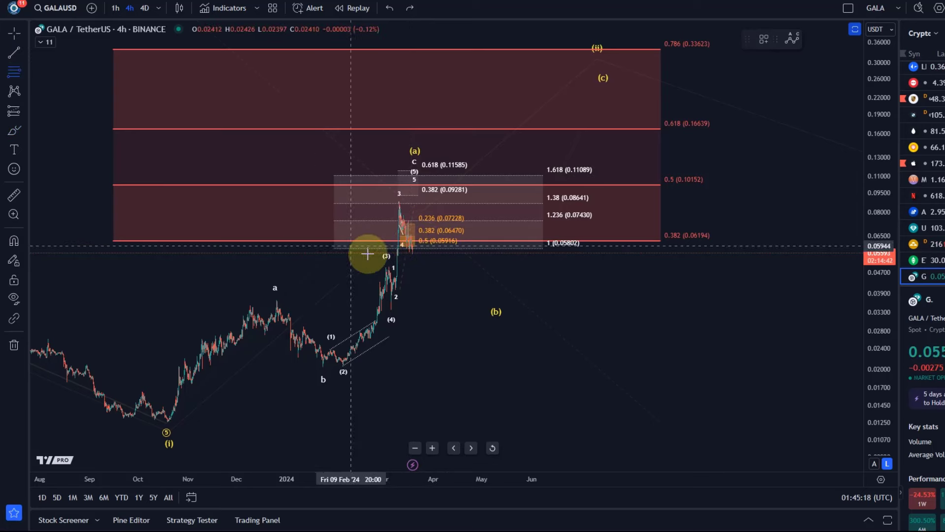
scroll(367, 276, "up", 2)
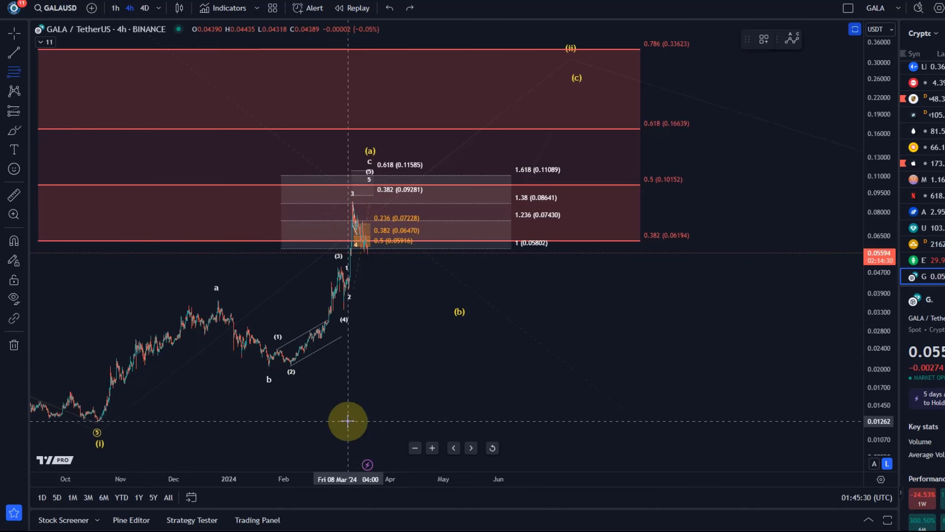
Step: Draw a Fibonacci retracement from the low up to the (a) high, shifting its lower anchor right
left_click_drag(348, 421, 458, 199)
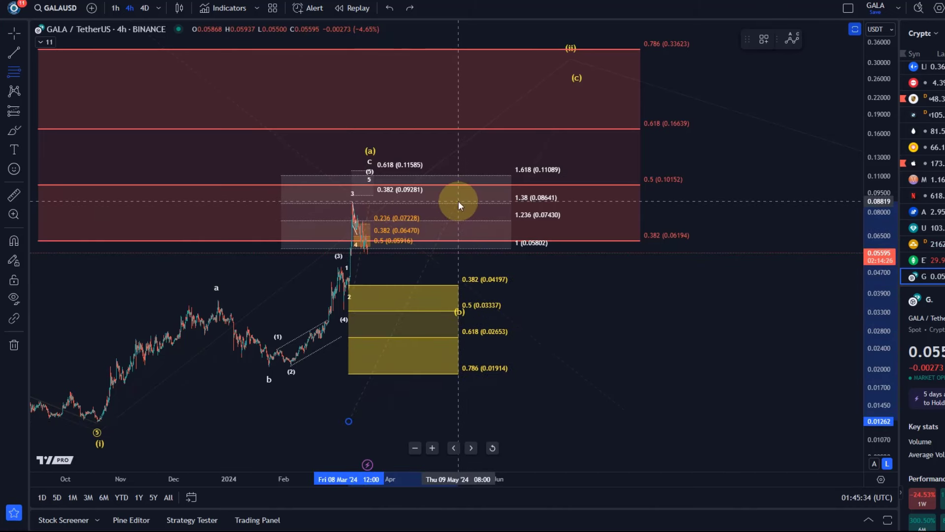
left_click(458, 201)
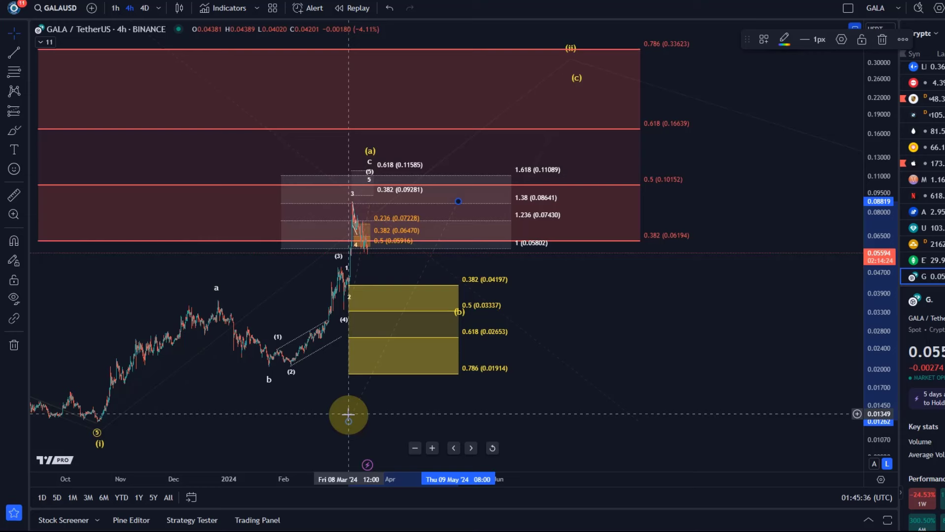
left_click_drag(348, 418, 379, 420)
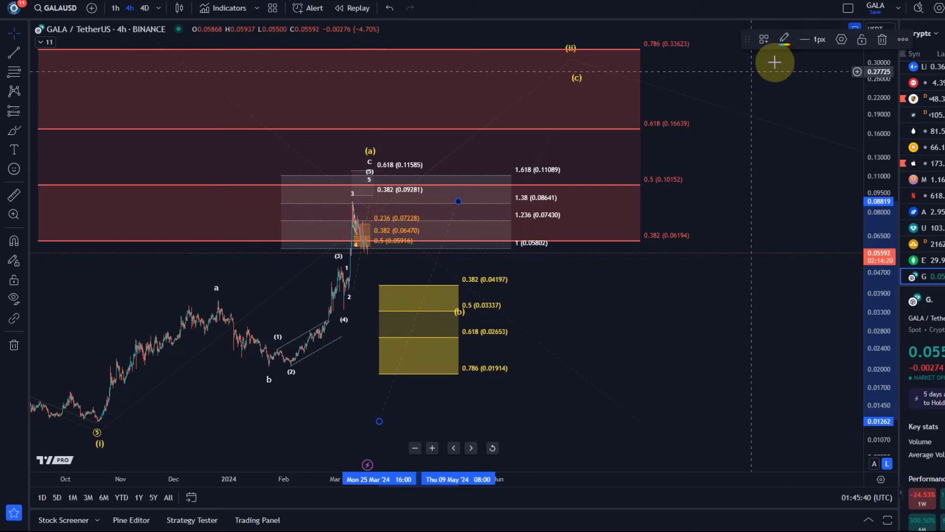
Step: Apply the orange Wave 2 retracements style to the fib with a 1px line width
left_click(758, 39)
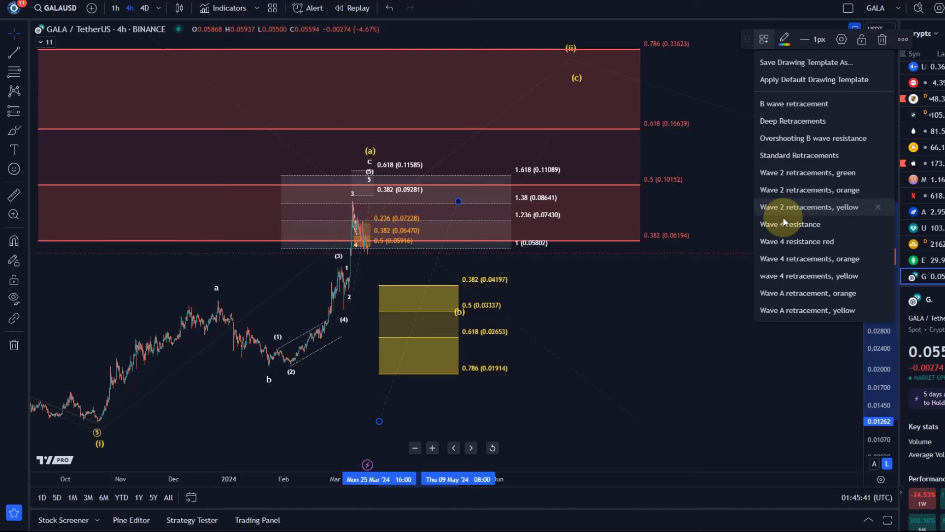
left_click(800, 254)
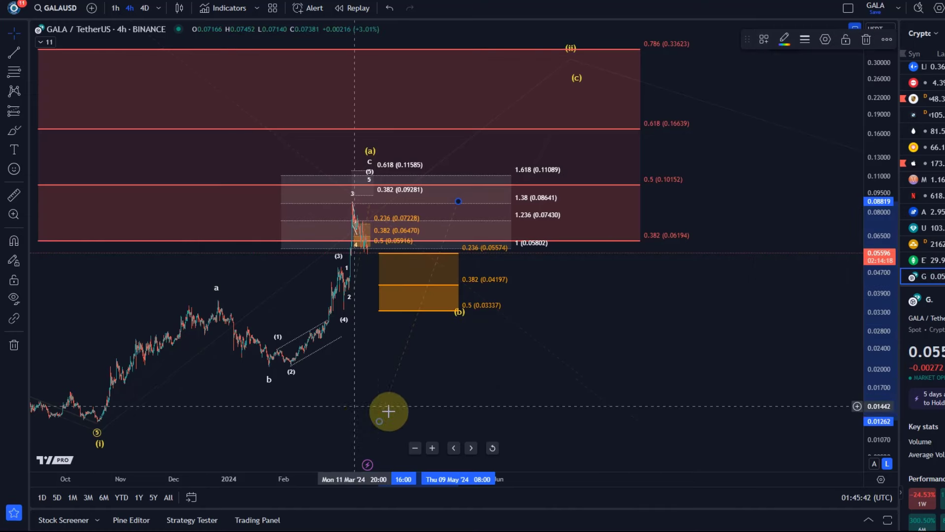
left_click(760, 41)
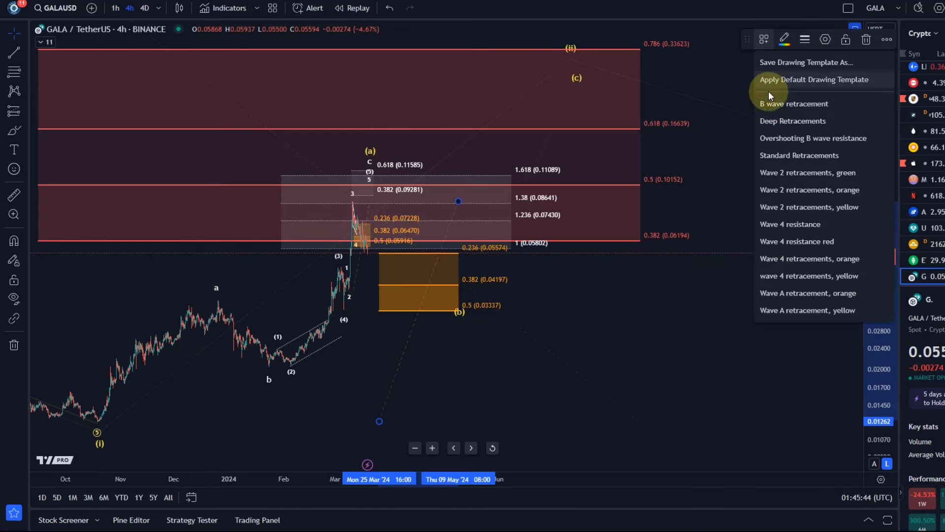
left_click(793, 193)
left_click(807, 38)
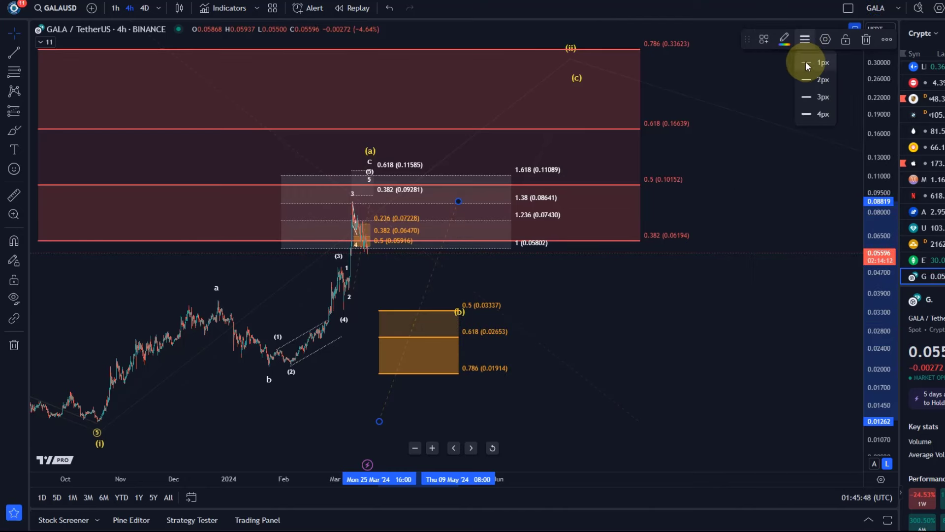
left_click(807, 74)
Step: Adjust the fib's trend line opacity, then move the (b) point down into the orange zone
double_click(430, 271)
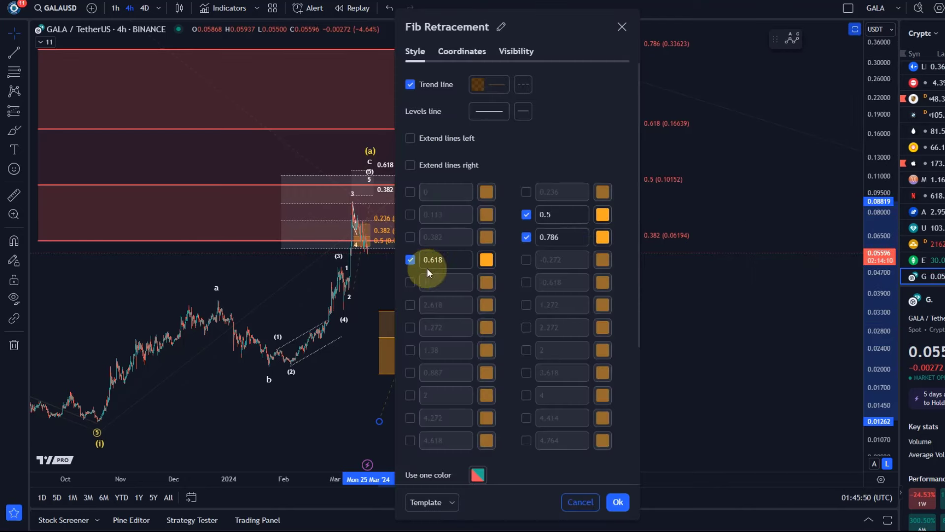
left_click(489, 84)
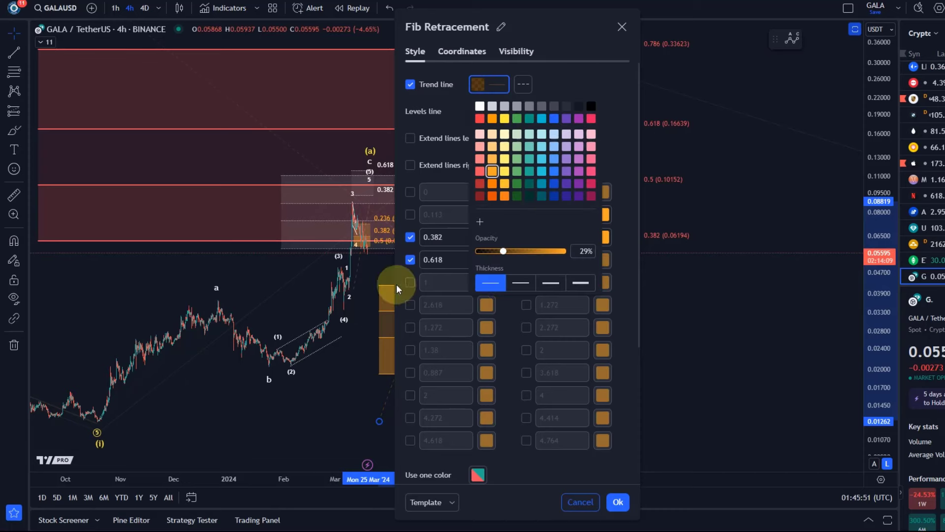
left_click(487, 252)
left_click(615, 502)
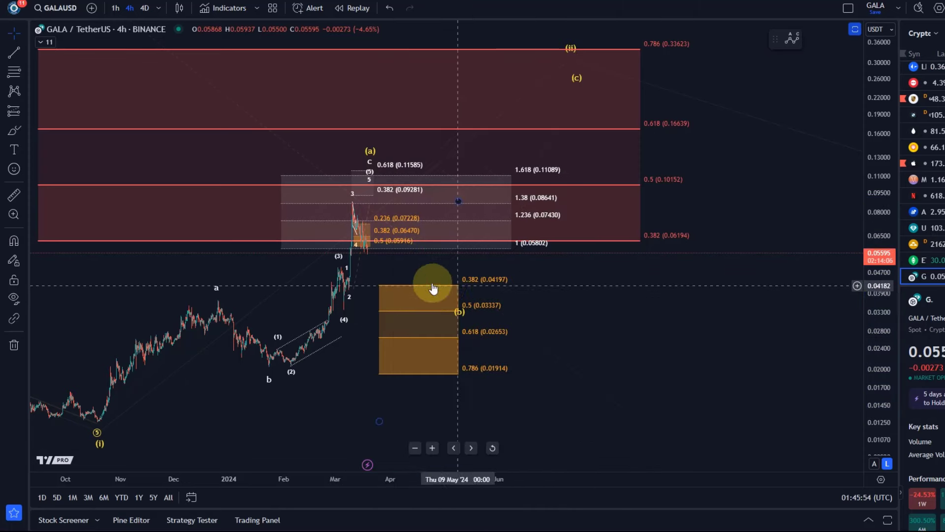
mouse_move(448, 302)
left_mouse_down()
mouse_move(447, 313)
mouse_move(422, 317)
mouse_move(412, 301)
left_mouse_up()
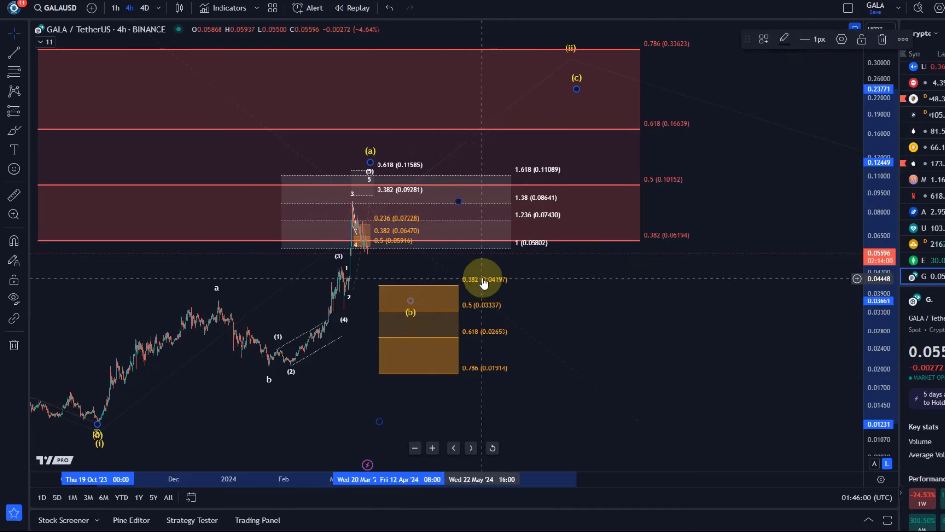
mouse_move(316, 384)
left_mouse_down()
mouse_move(401, 344)
mouse_move(424, 350)
left_mouse_up()
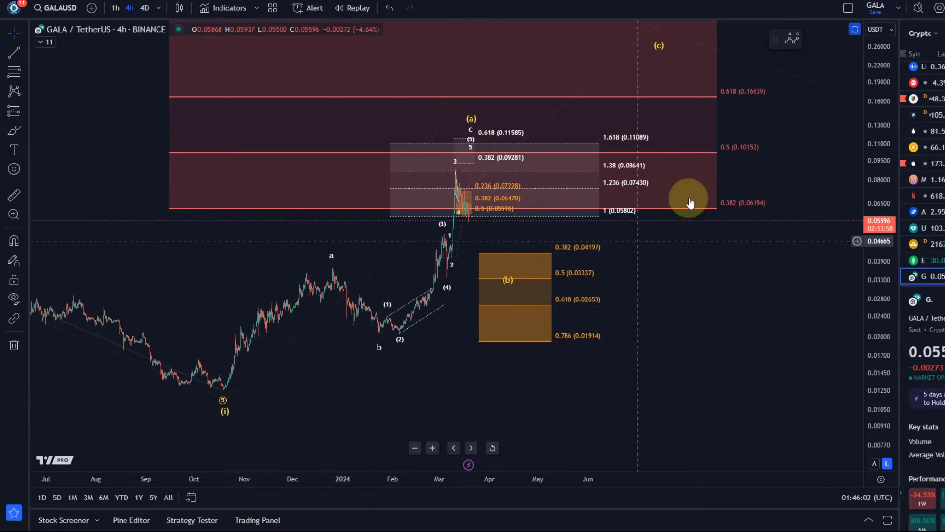
Step: Compress the price axis so the count through the (ii) and (c) targets fits vertically
left_click_drag(876, 173, 627, 313)
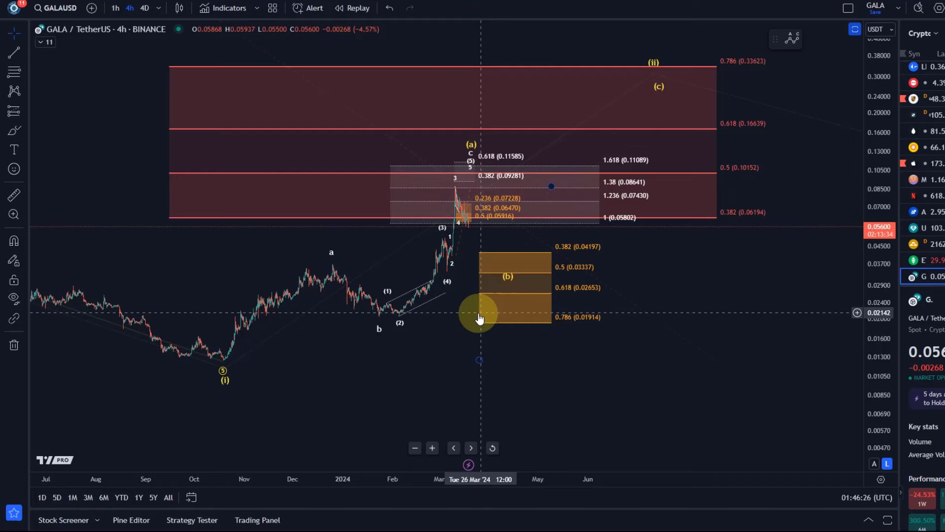
Step: Zoom and pan in on the February–March rally to inspect the sub-waves near the peak
scroll(480, 319, "up", 1)
left_click_drag(369, 343, 509, 370)
scroll(582, 360, "up", 2)
scroll(496, 363, "up", 2)
scroll(810, 322, "up", 2)
scroll(877, 308, "down", 1)
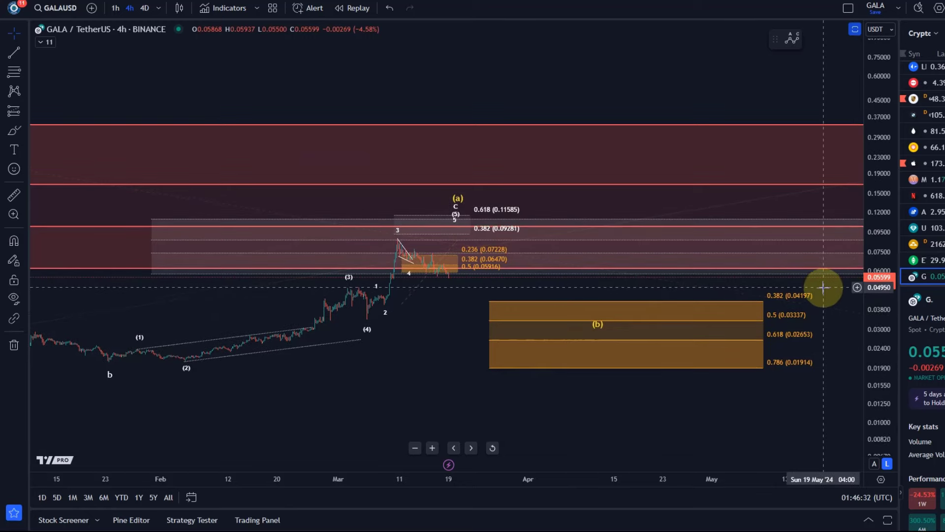
scroll(871, 312, "up", 2)
scroll(406, 376, "down", 1)
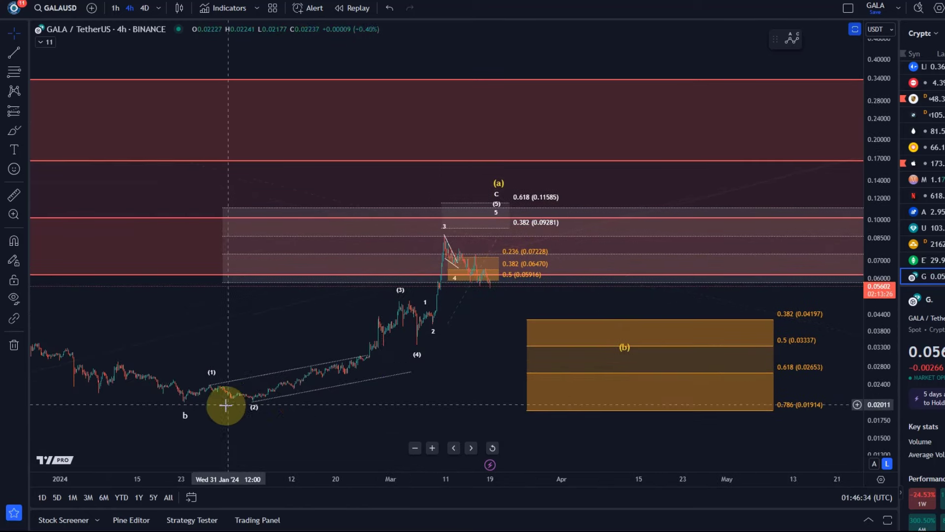
scroll(226, 405, "down", 1)
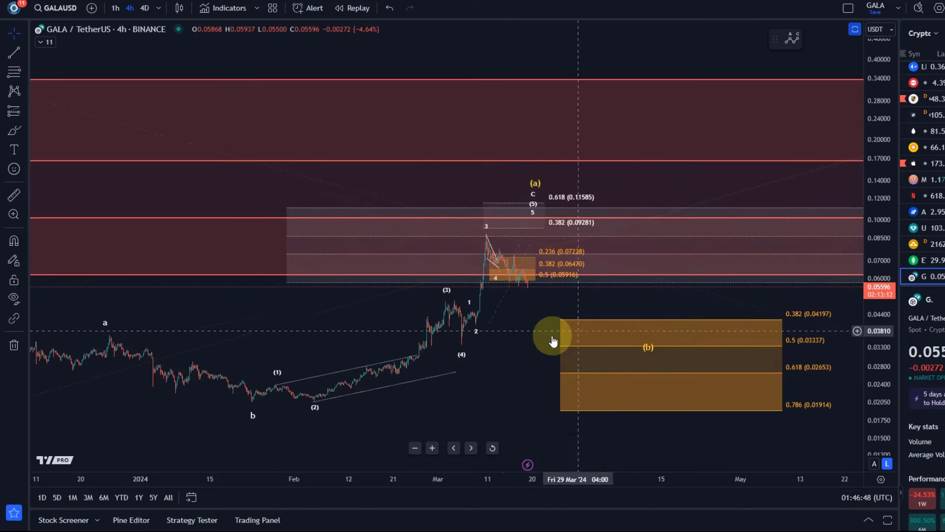
Step: Delete the small Fibonacci retracement near the March peak
left_click_drag(551, 337, 450, 261)
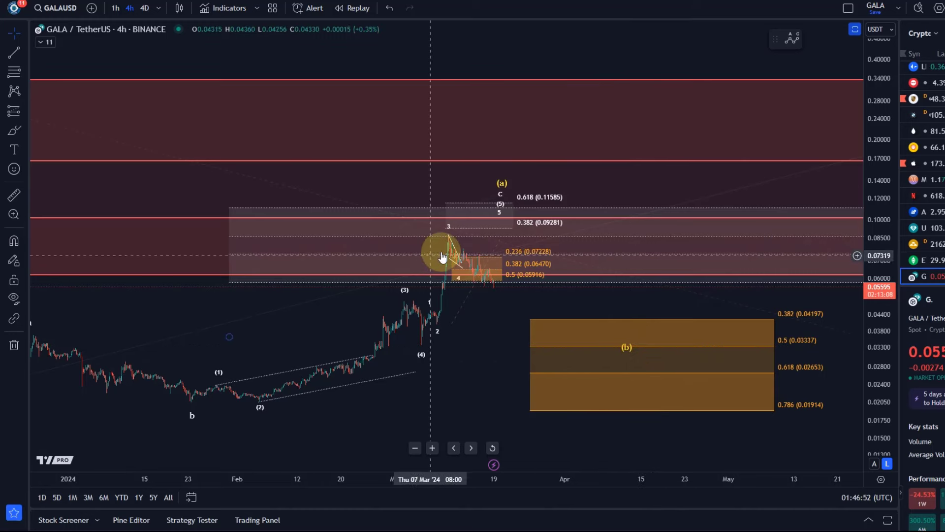
left_click(536, 257)
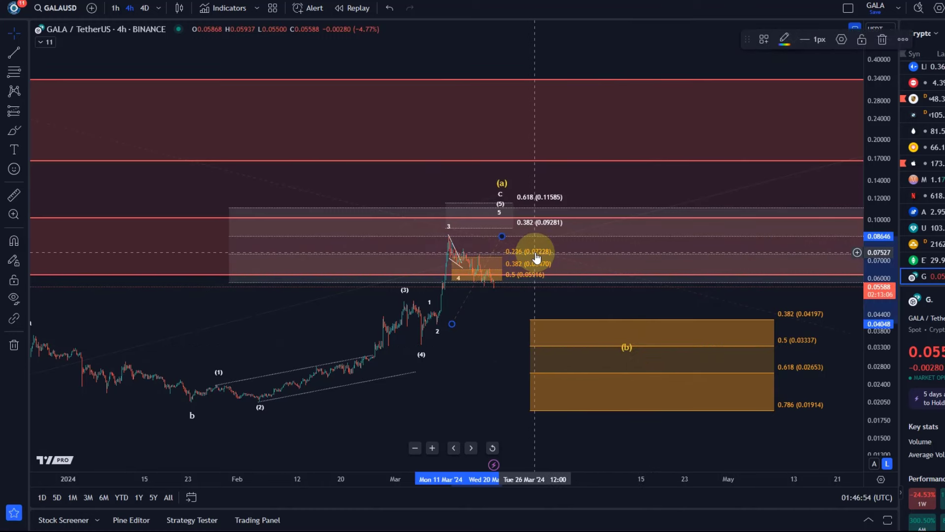
key("Delete")
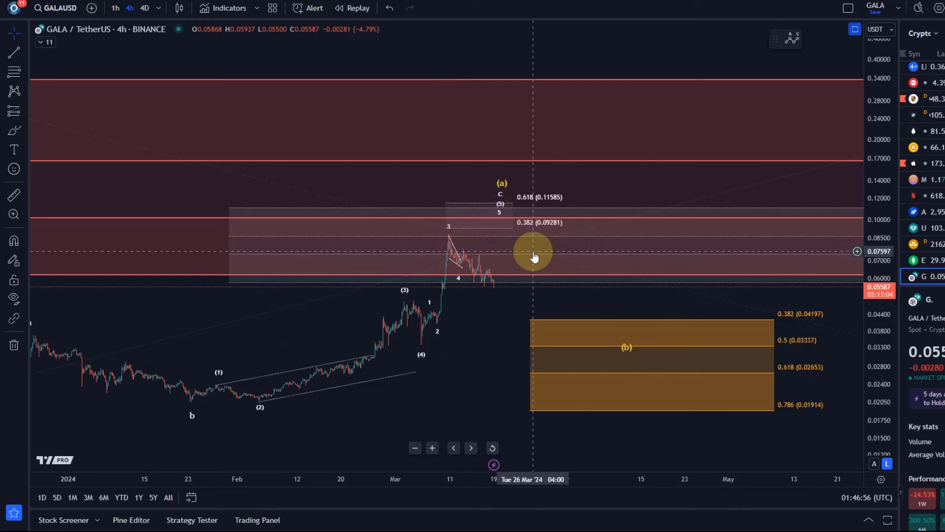
Step: Delete the minor 1–5 wave count, then undo a trial move of the (5) point
left_click(456, 278)
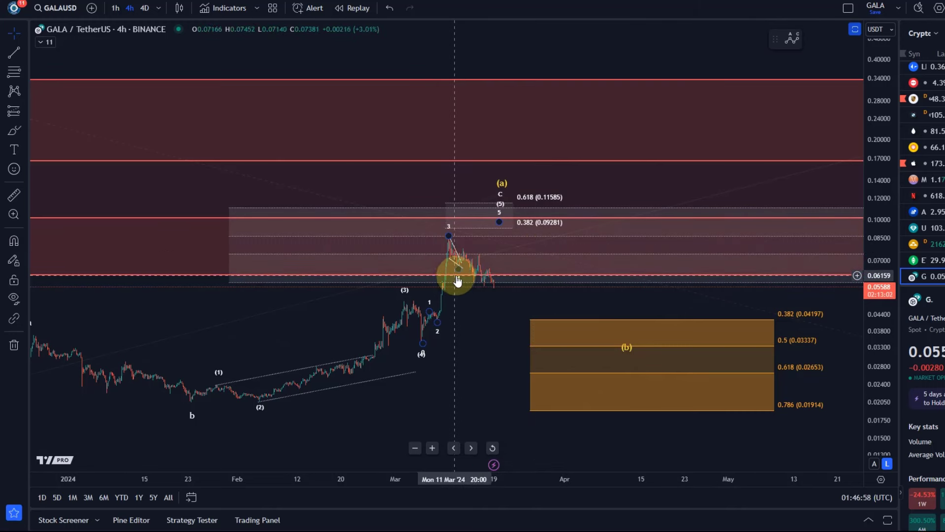
left_click(459, 281)
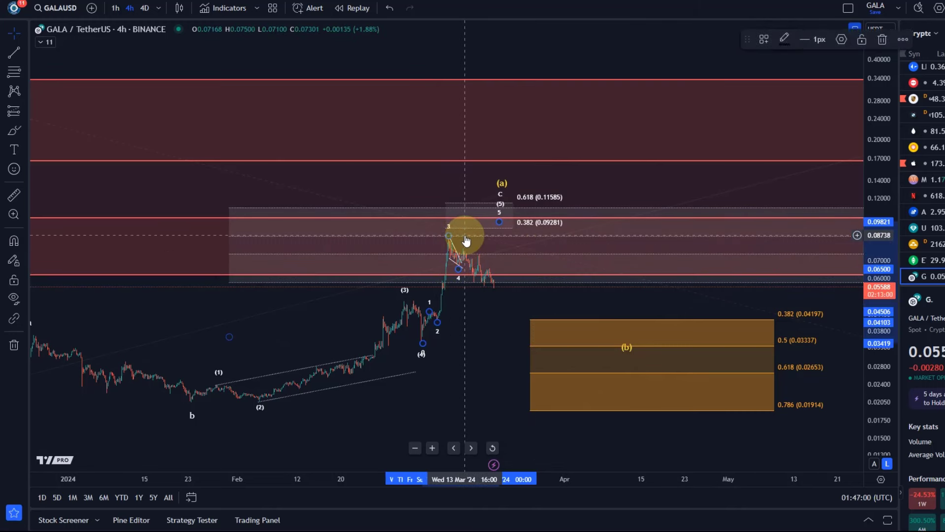
key("Delete")
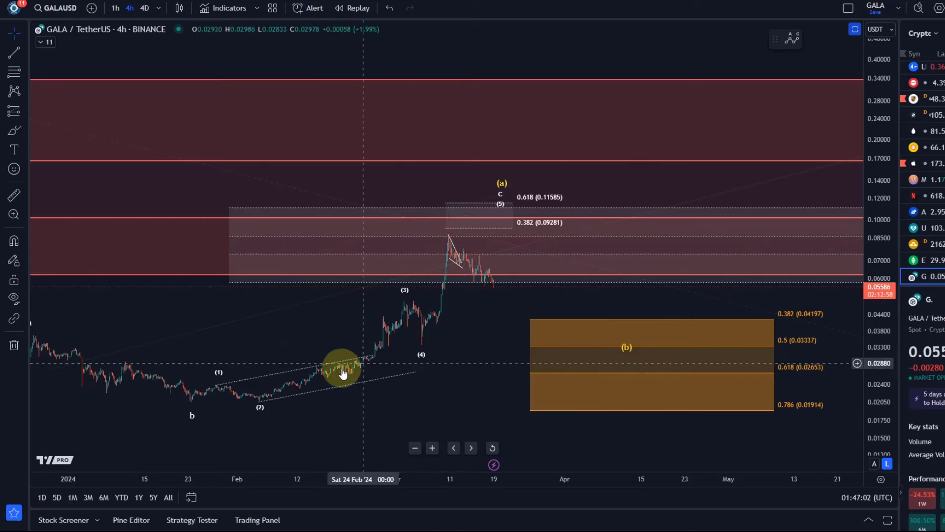
left_click_drag(189, 420, 500, 205)
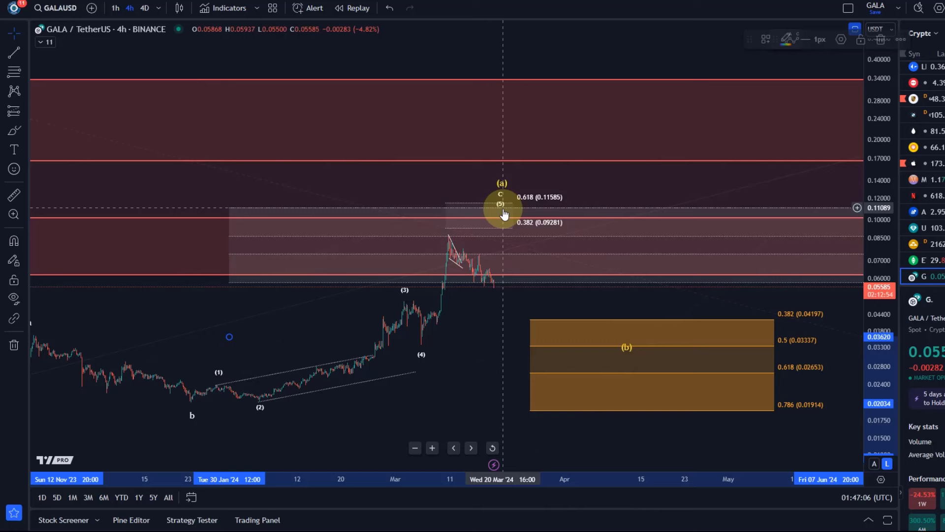
left_click(329, 161)
left_click(388, 8)
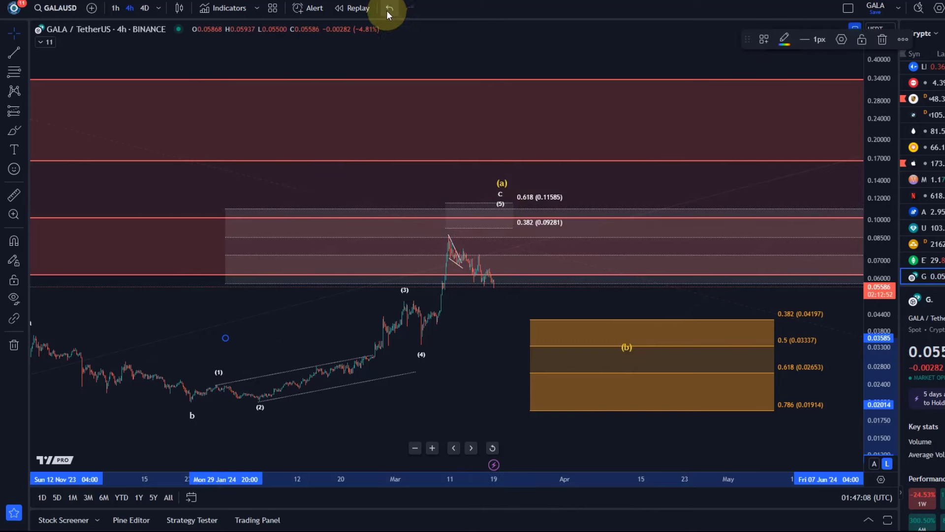
Step: Place the (5) and c points on the March price peak and shift the (a) label above it
left_click_drag(498, 211, 448, 226)
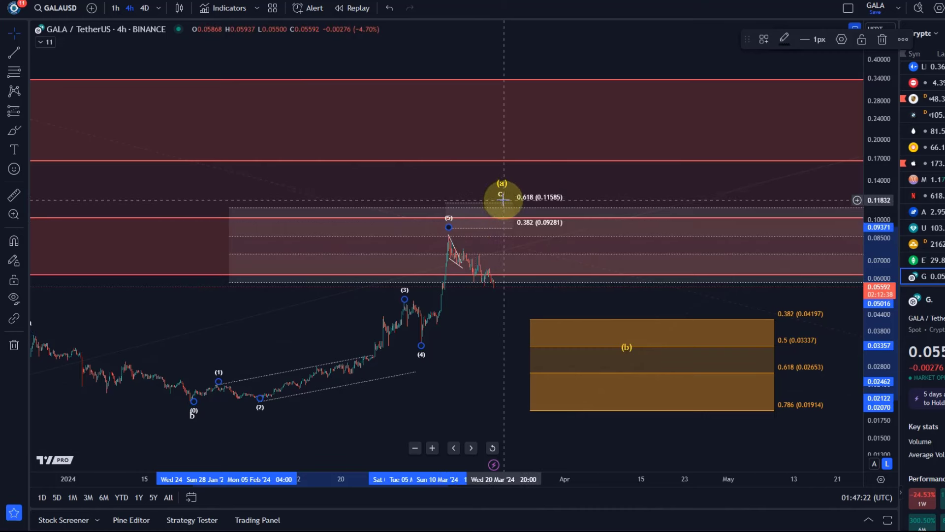
left_click_drag(501, 204, 447, 217)
left_click_drag(496, 182, 455, 198)
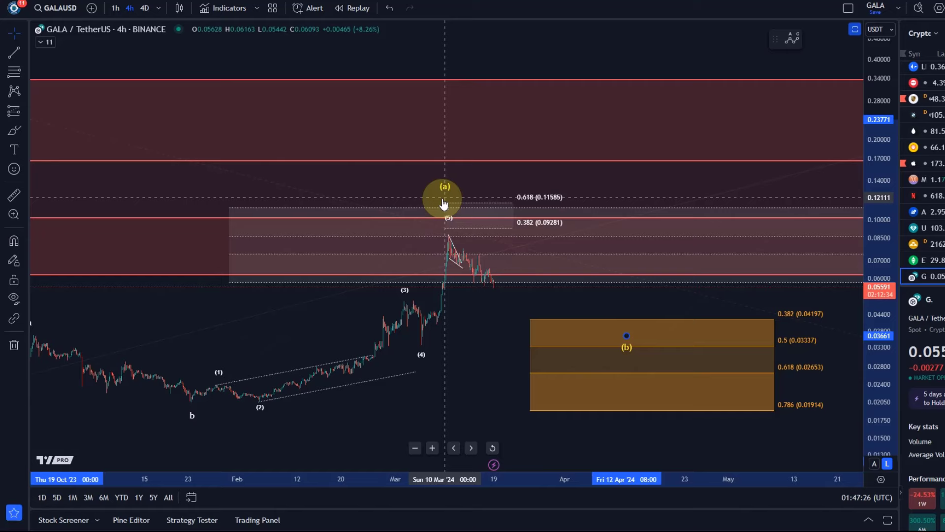
Step: Zoom out and pan right to show April–June with the (ii) and (c) targets near 0.32
scroll(375, 286, "down", 3)
scroll(344, 279, "left", 3)
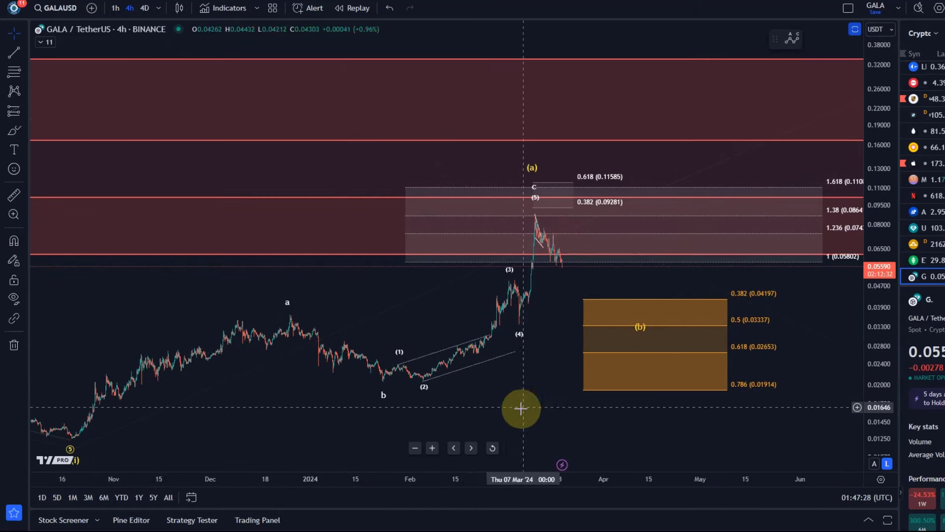
scroll(521, 408, "right", 5)
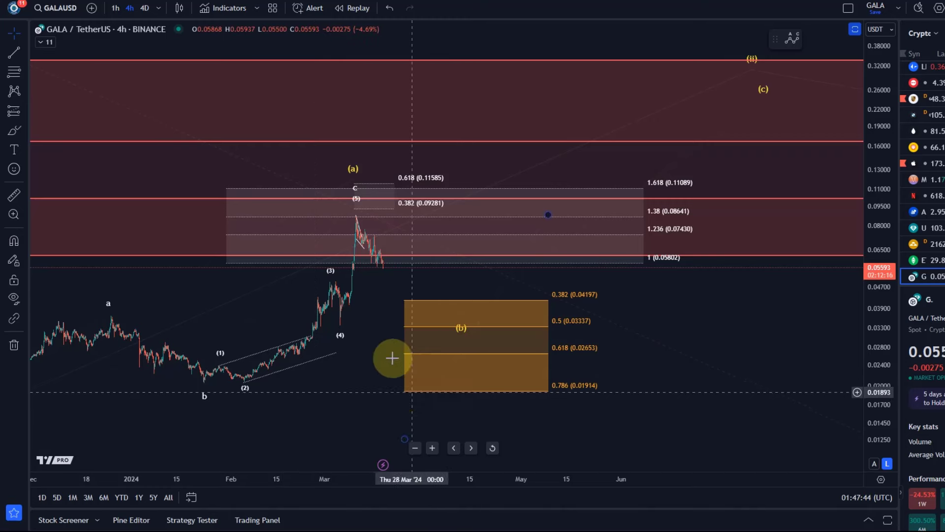
Step: Settle (b) on the orange zone's 0.5 level and nudge the (c) target slightly left
scroll(431, 302, "down", 1)
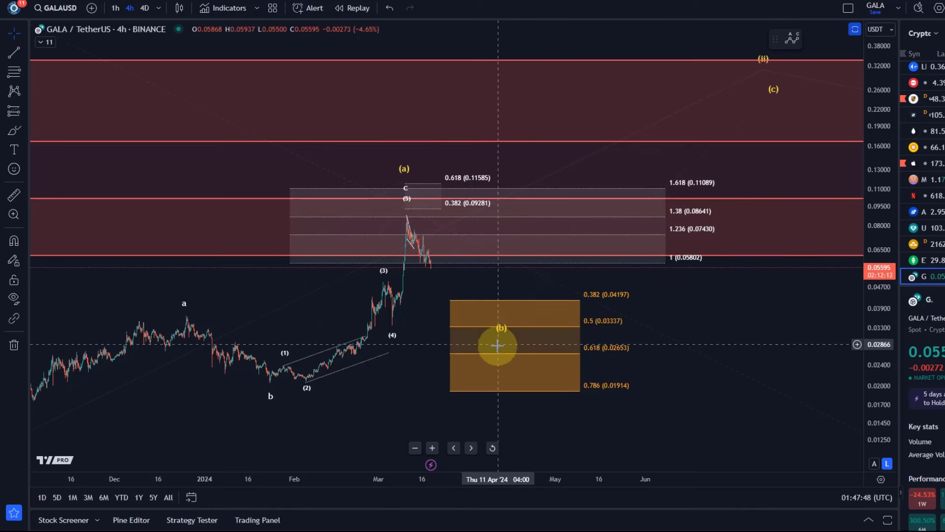
mouse_move(501, 323)
left_mouse_down()
mouse_move(457, 309)
mouse_move(458, 298)
left_mouse_up()
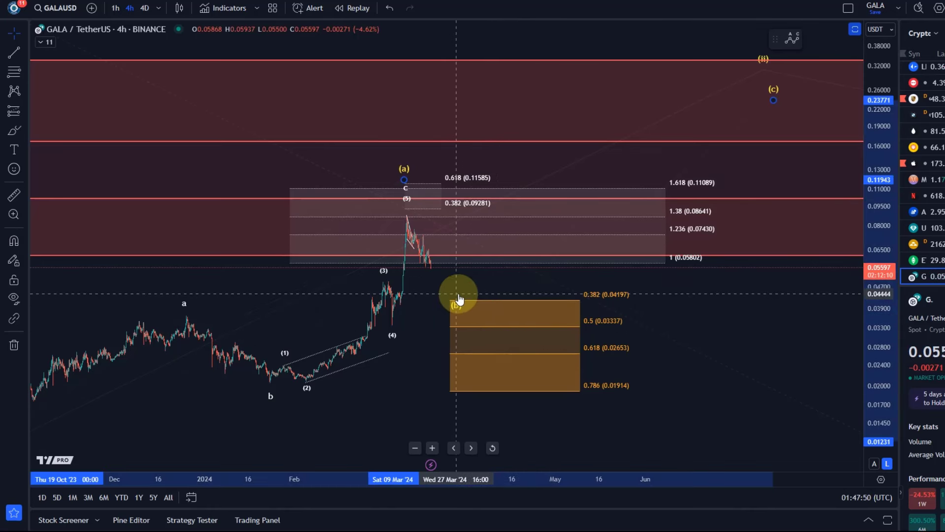
left_click(407, 314)
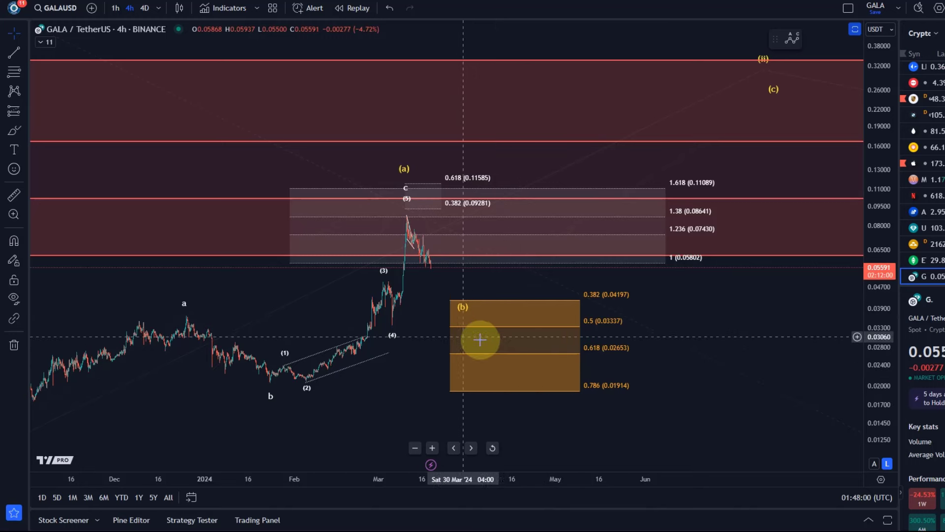
left_click_drag(774, 102, 760, 99)
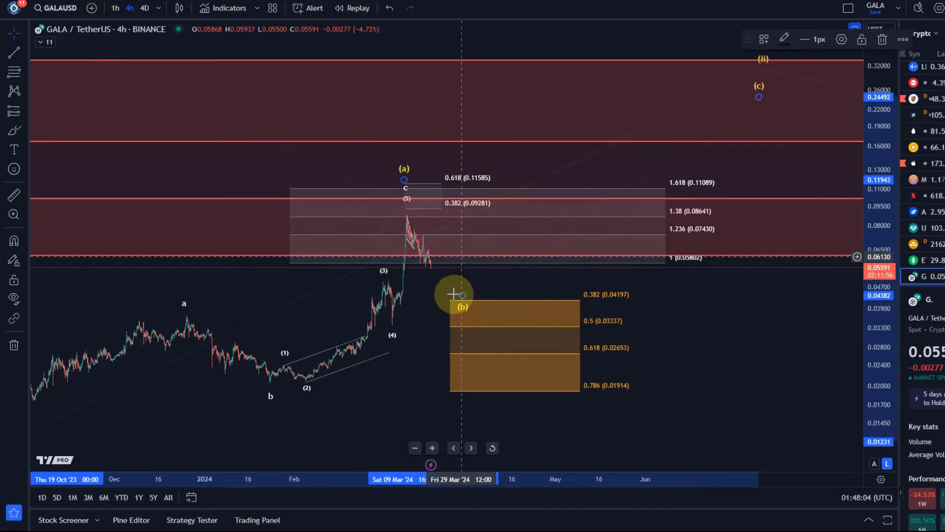
left_click_drag(464, 295, 482, 325)
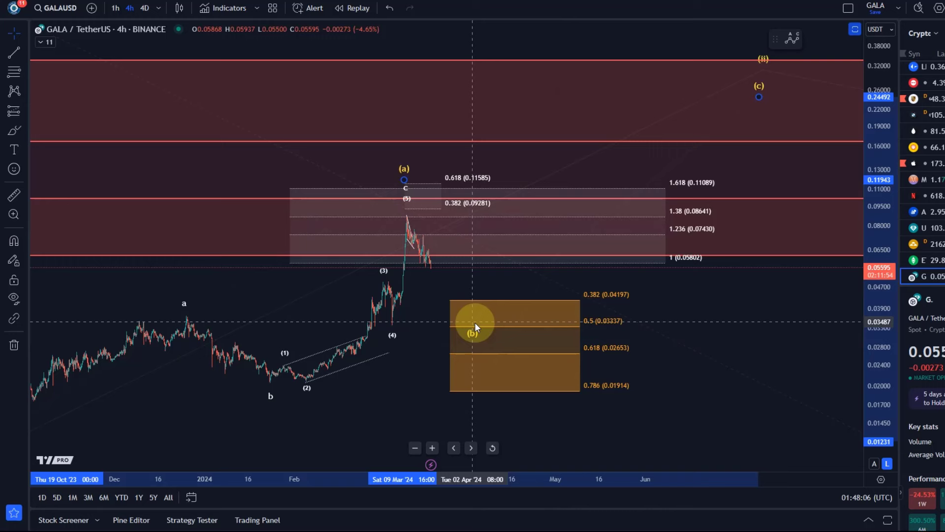